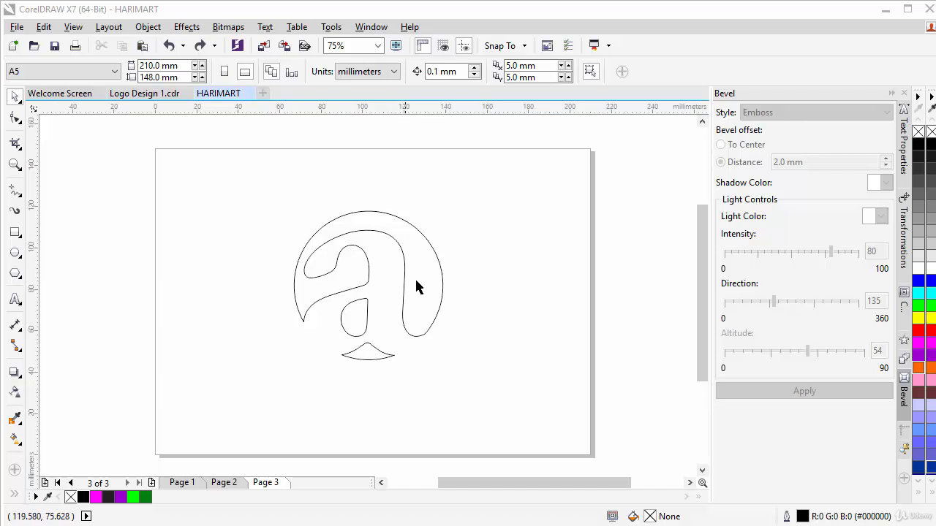
Select the outlined @-shaped letter-a curve on Page 3.
left_click(434, 259)
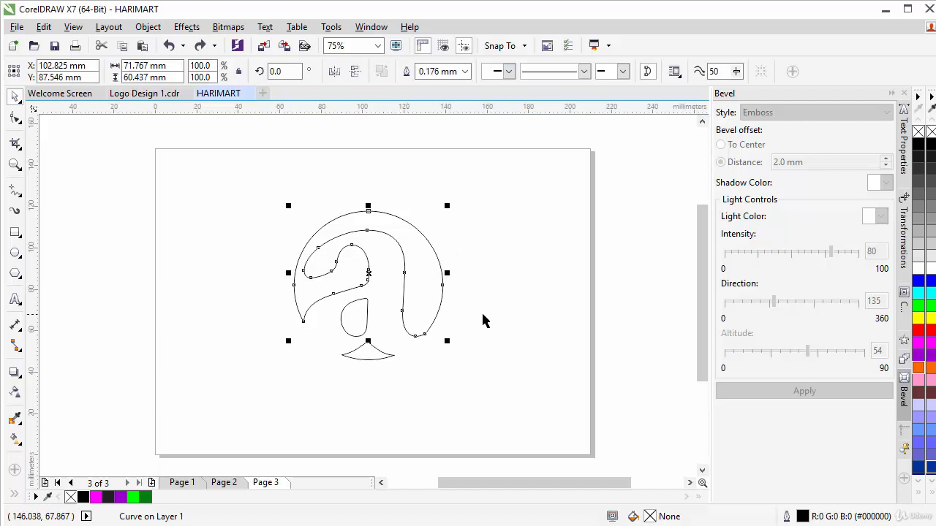
Drag a vertical linear fountain fill onto the letter and make its top colour magenta.
left_click(15, 441)
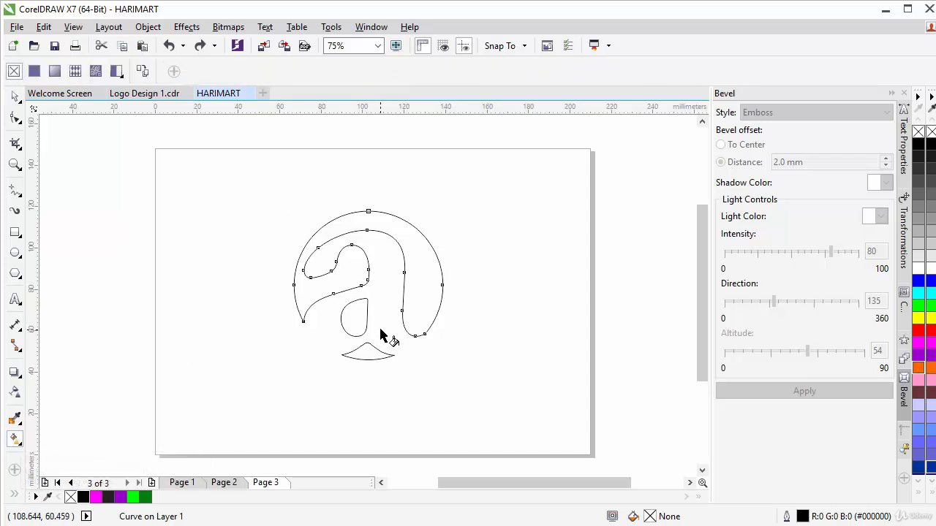
left_click_drag(376, 327, 372, 214)
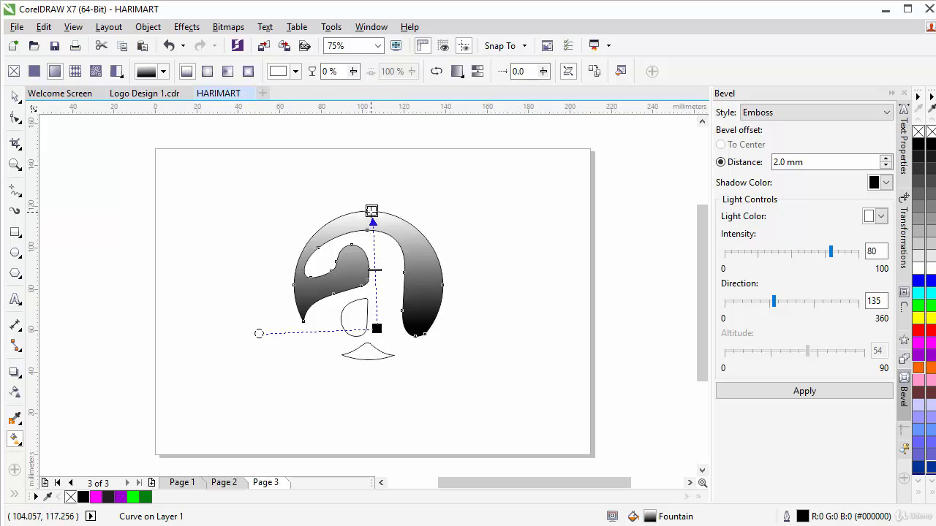
mouse_move(371, 211)
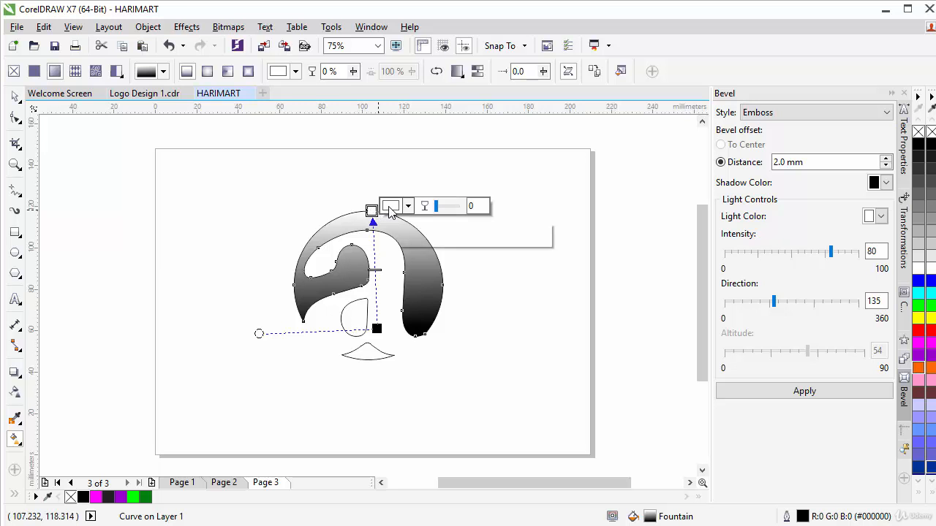
left_click(392, 209)
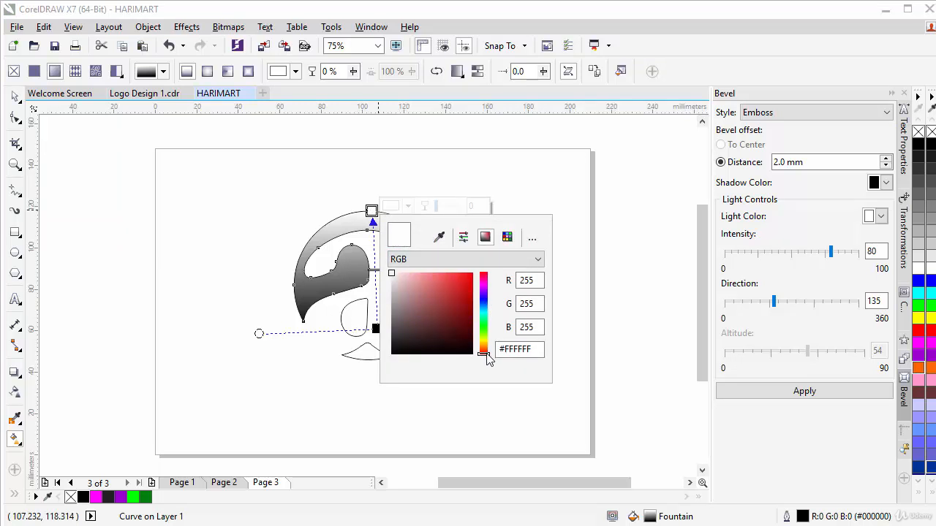
mouse_move(487, 357)
left_mouse_down()
mouse_move(496, 292)
mouse_move(474, 285)
left_mouse_up()
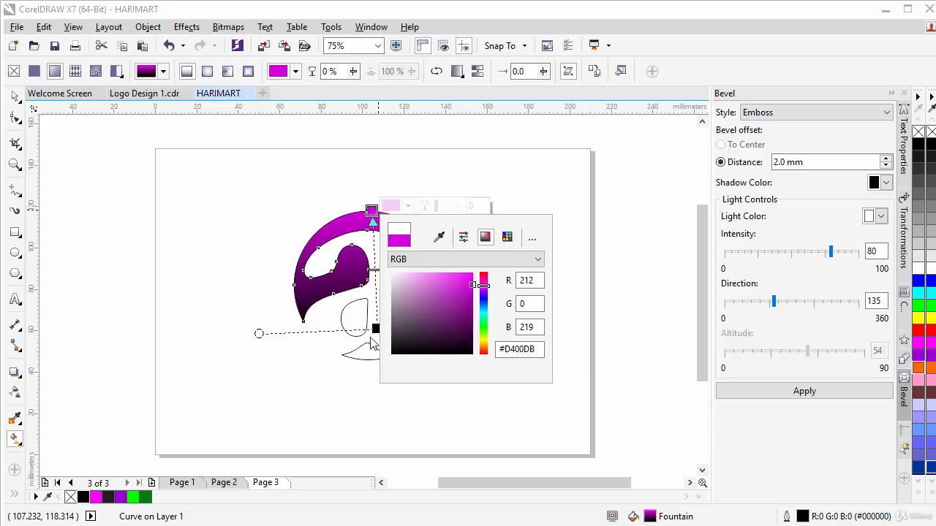
Set the bottom gradient colour to dark purple #3F024D and move the midpoint lower.
left_click(376, 329)
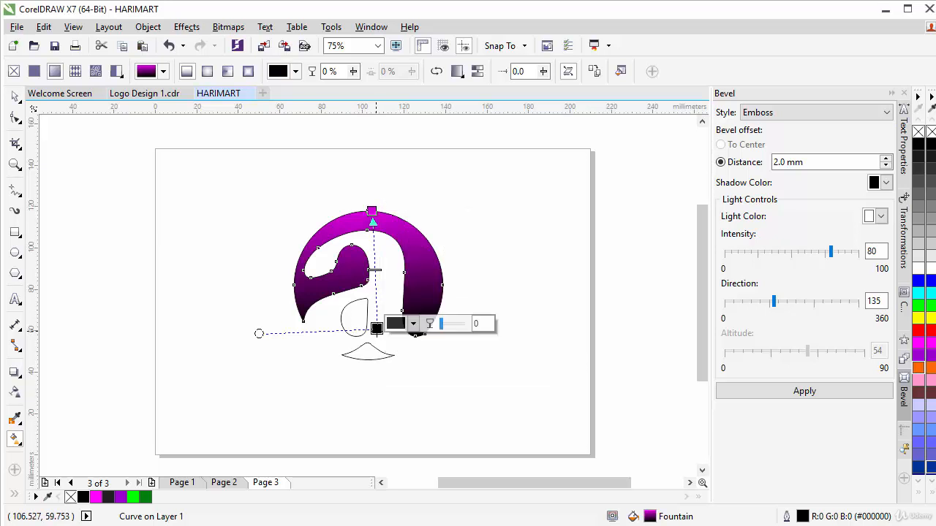
left_click(395, 326)
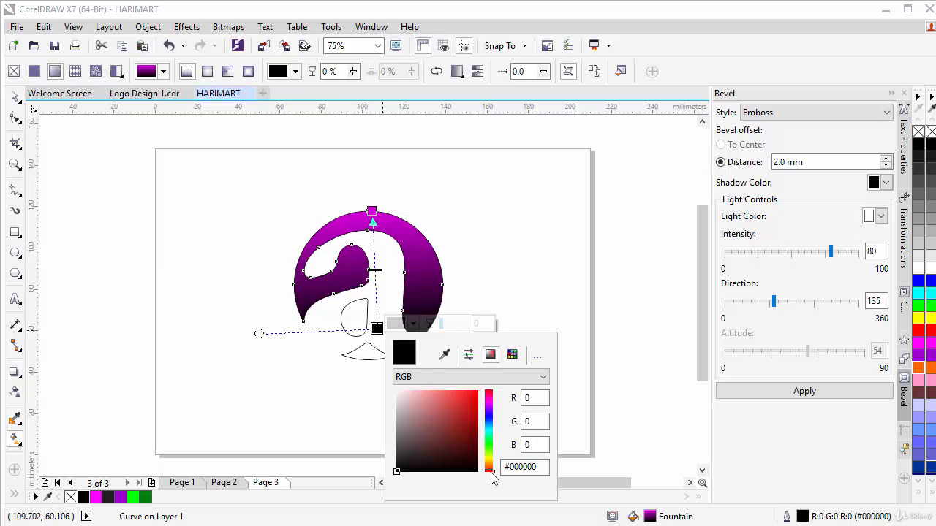
left_click_drag(494, 463, 501, 409)
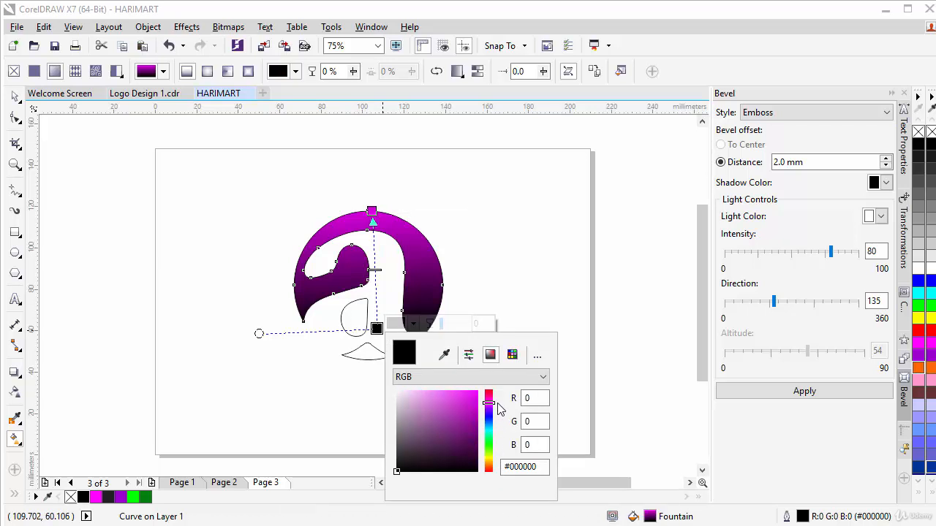
left_click(476, 434)
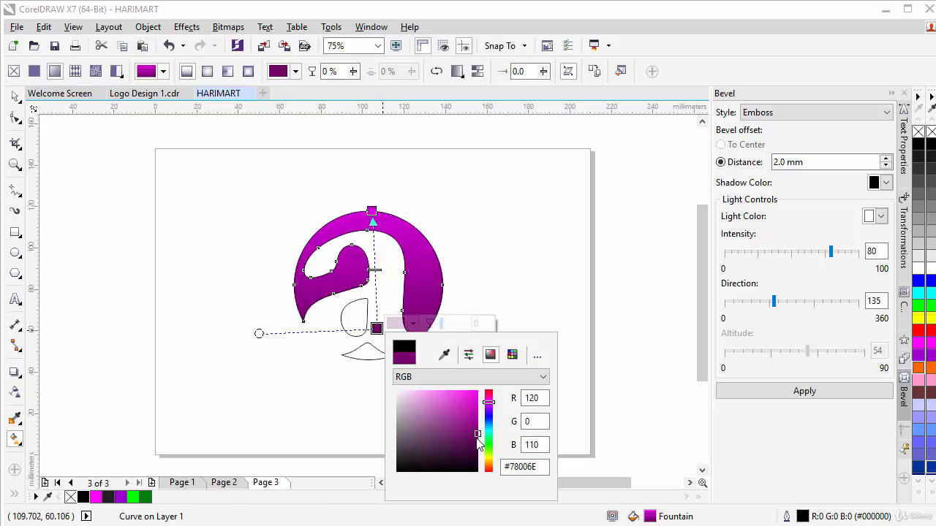
left_click(477, 439)
left_click_drag(478, 448, 476, 447)
left_click_drag(493, 402, 493, 408)
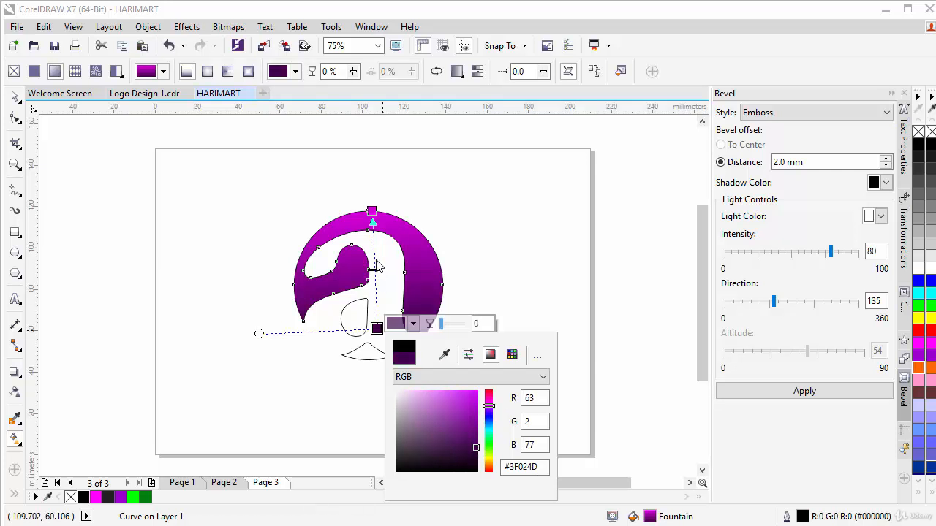
left_click(371, 273)
mouse_move(373, 270)
left_mouse_down()
mouse_move(376, 298)
mouse_move(378, 285)
left_mouse_up()
Remove the letter's outline, then select the inner teardrop and wedge shapes.
left_click(14, 96)
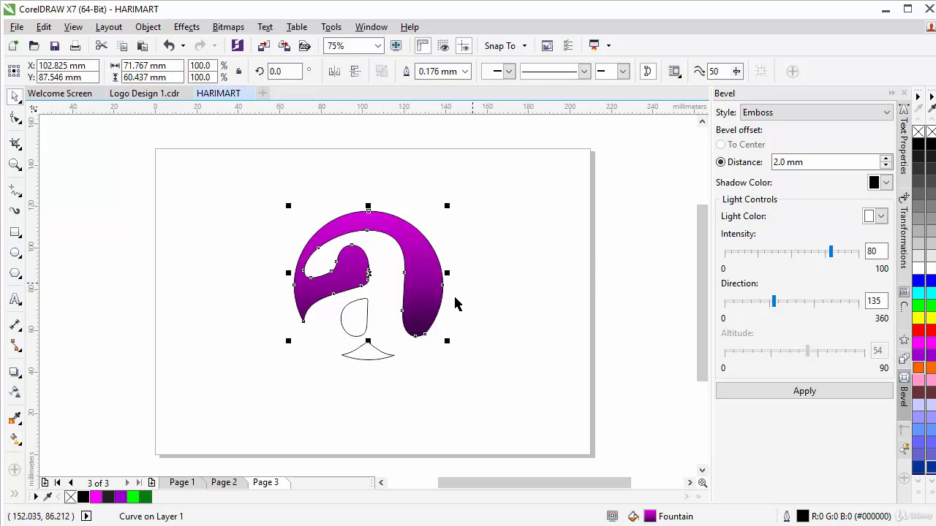
right_click(918, 132)
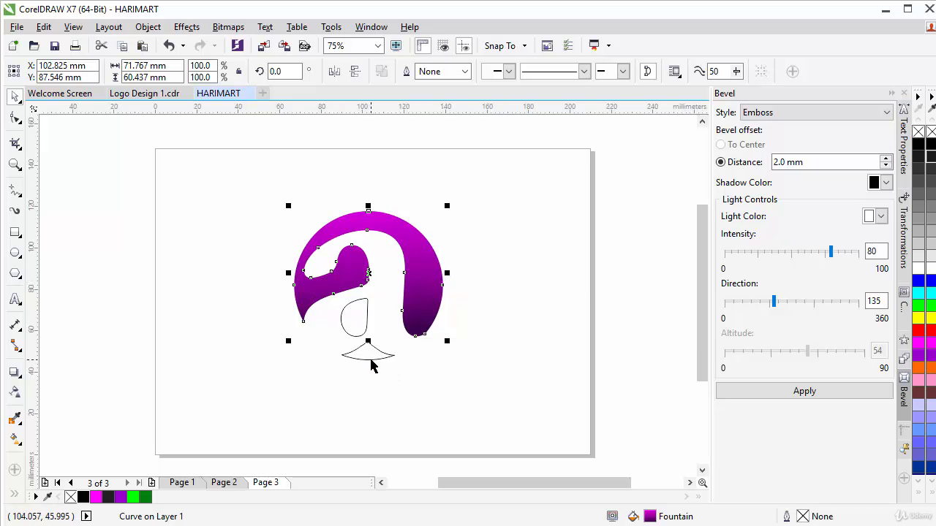
left_click(370, 360)
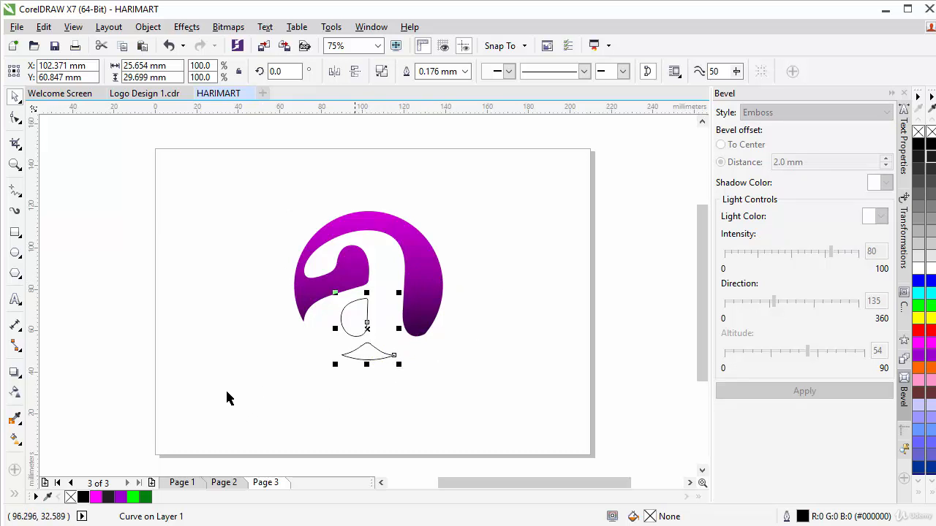
Give the inner shapes an elliptical fountain fill with a bright cyan #41E0FC centre.
left_click(15, 441)
left_click_drag(360, 359, 360, 298)
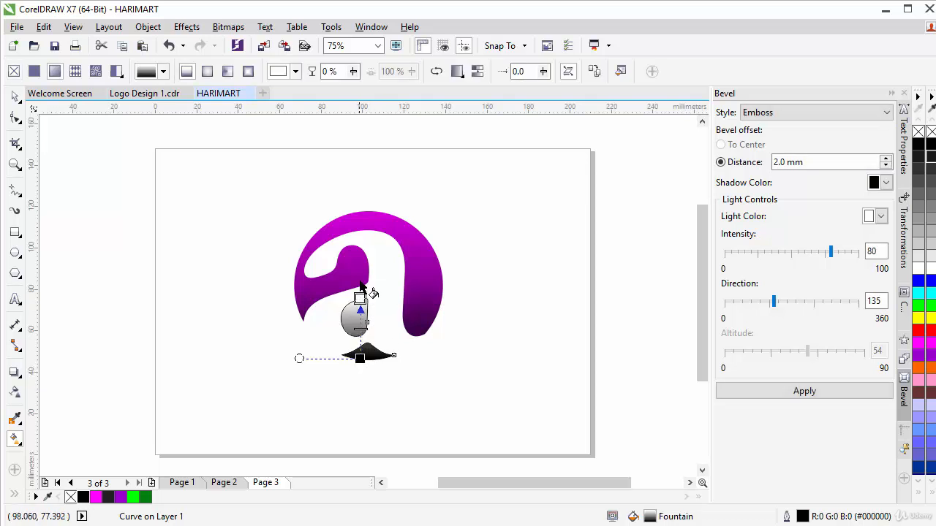
left_click(208, 73)
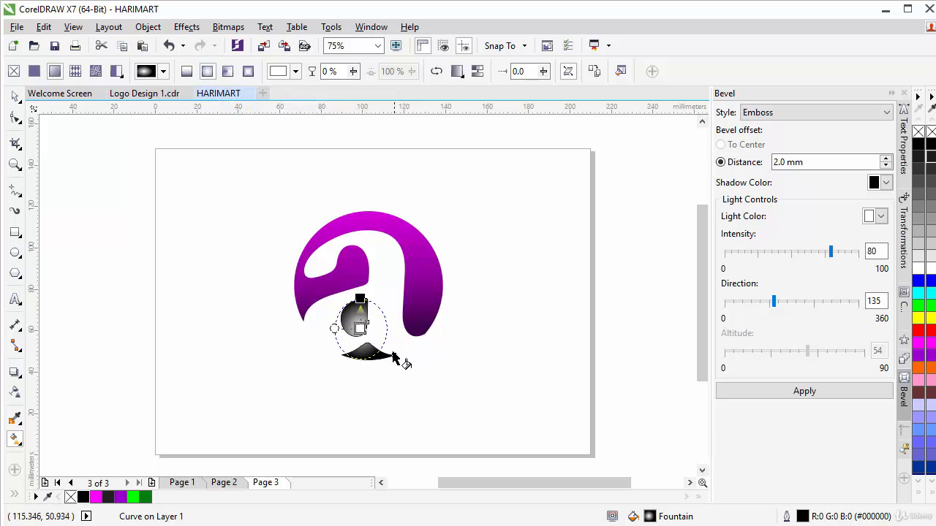
left_click(360, 327)
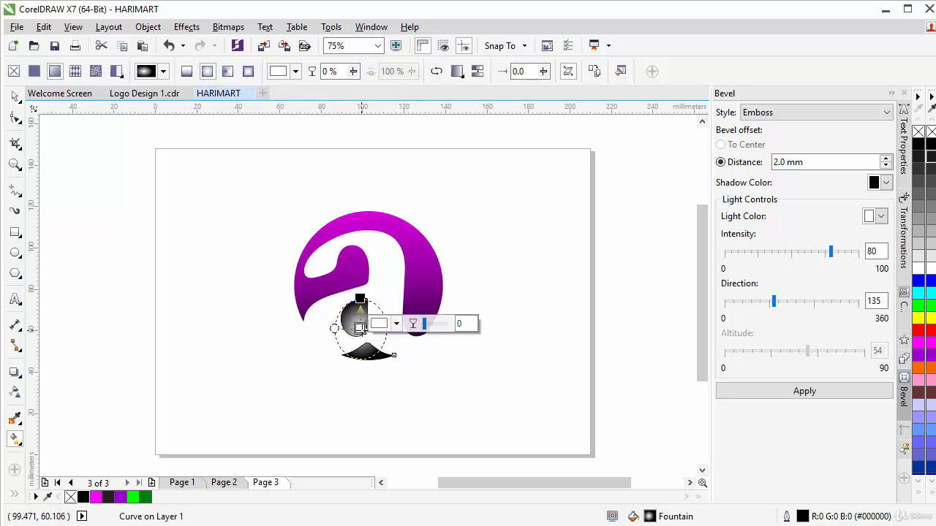
left_click(380, 324)
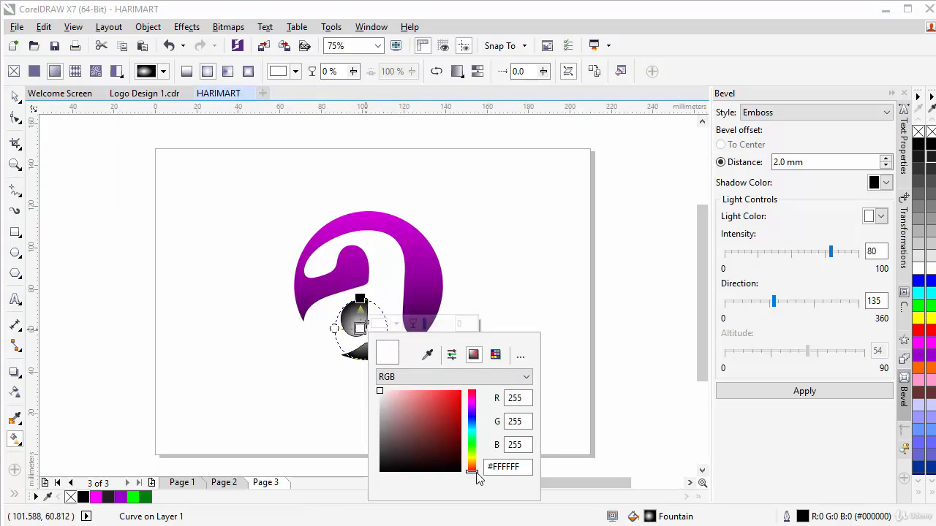
left_click_drag(476, 476, 482, 437)
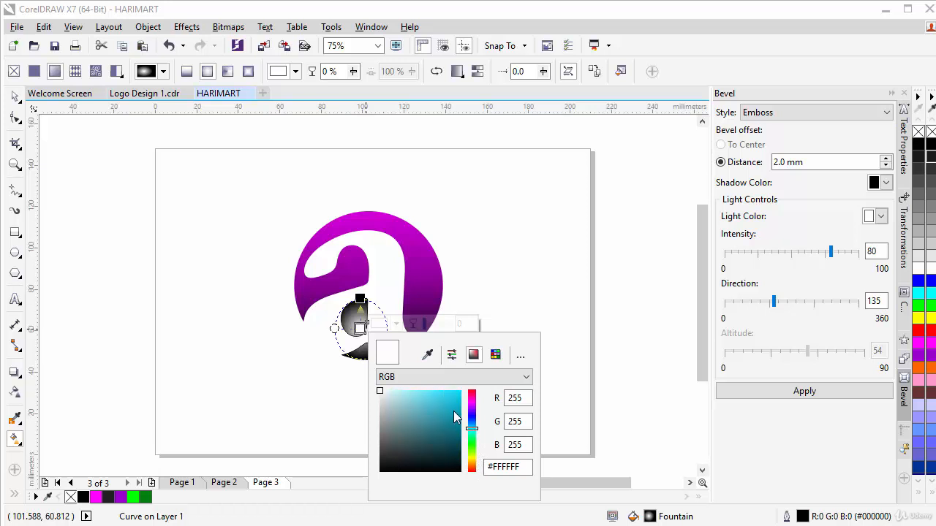
mouse_move(447, 406)
left_mouse_down()
mouse_move(461, 395)
mouse_move(440, 391)
left_mouse_up()
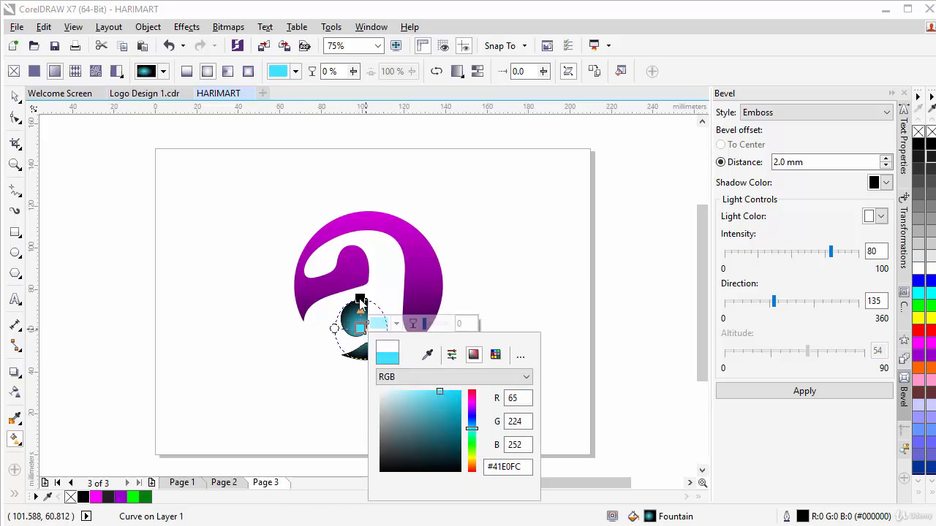
left_click(360, 299)
Change the outer gradient node from black to deep blue-teal #045775.
left_click(360, 299)
left_click(396, 293)
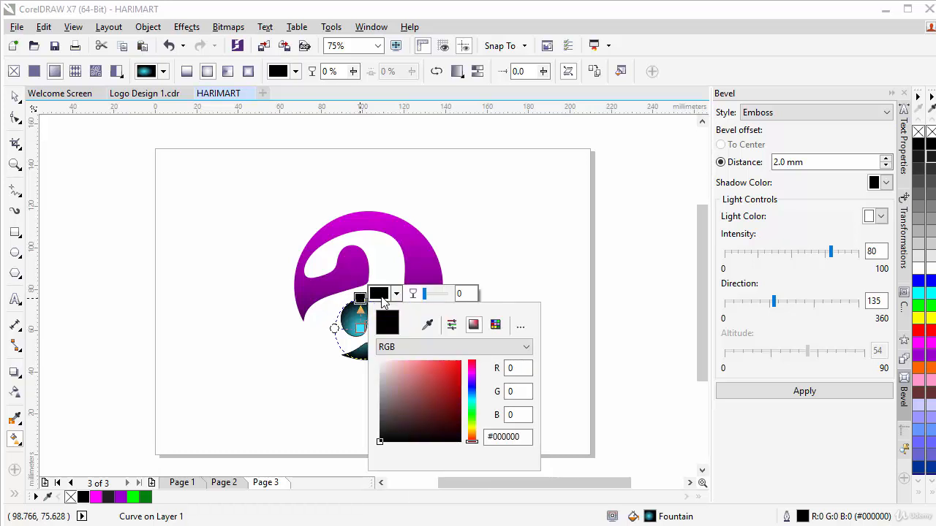
left_click_drag(475, 447, 481, 406)
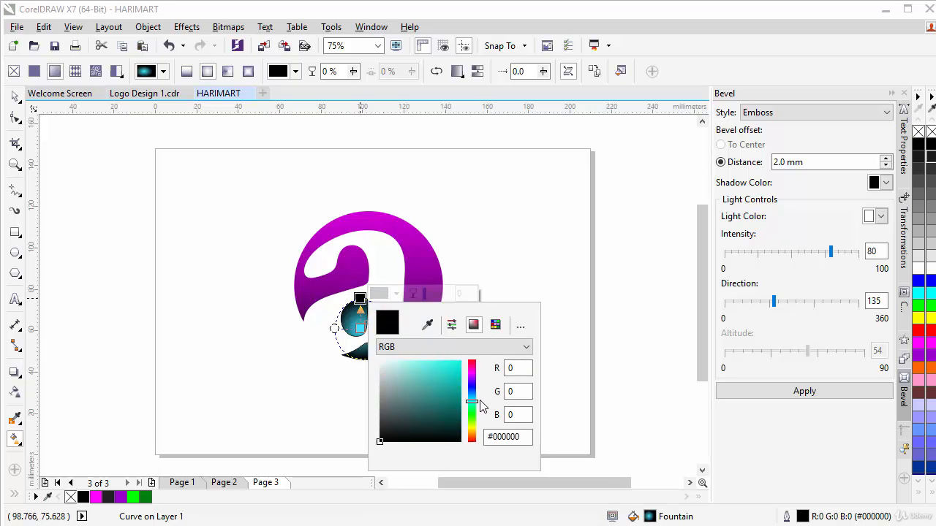
left_click(457, 413)
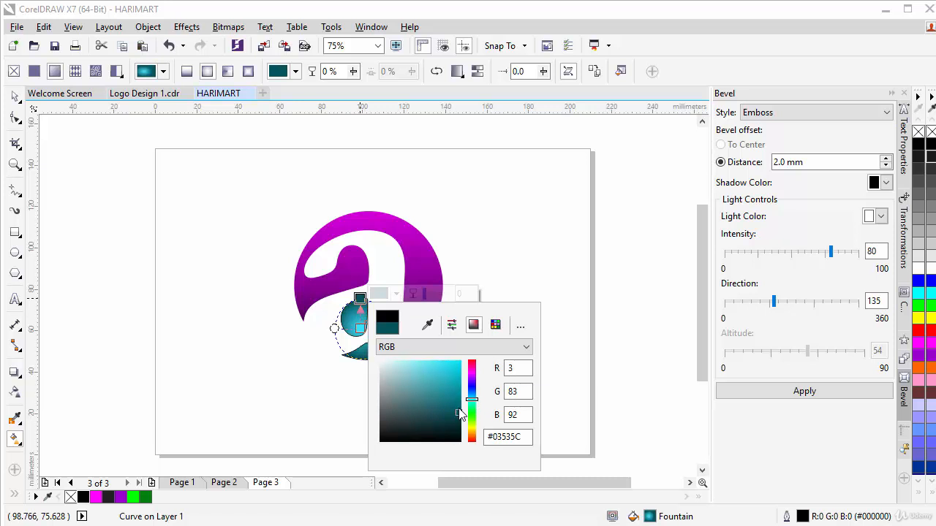
left_click(458, 405)
left_click_drag(474, 400, 476, 401)
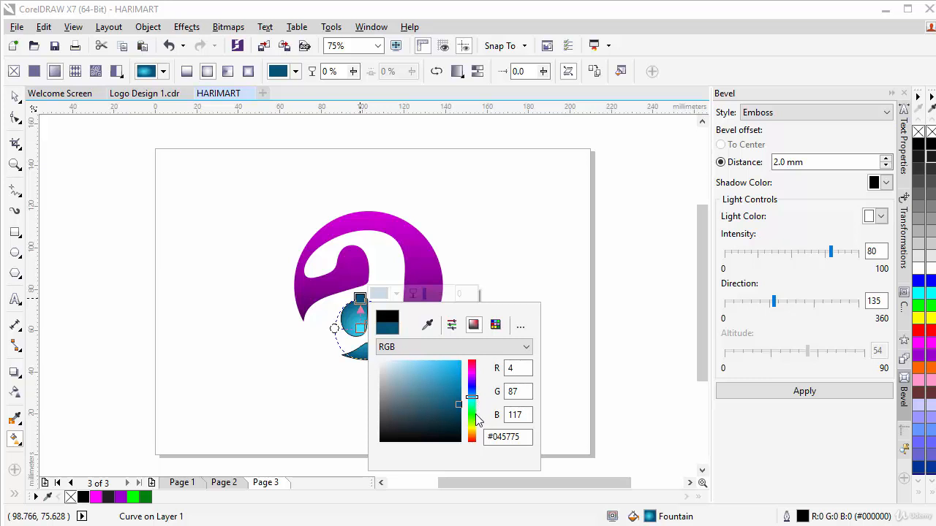
Remove the teal inner shapes' outline, then marquee-select both logo pieces.
left_click(14, 97)
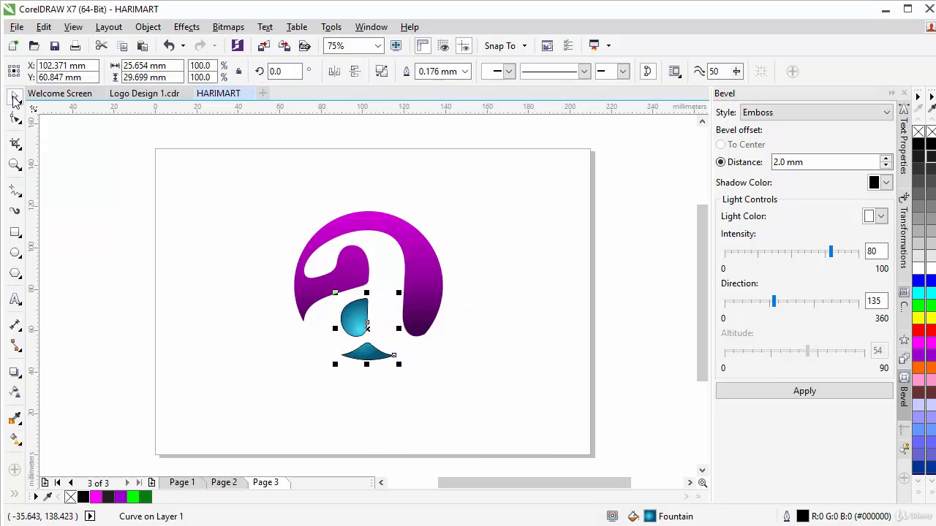
right_click(918, 131)
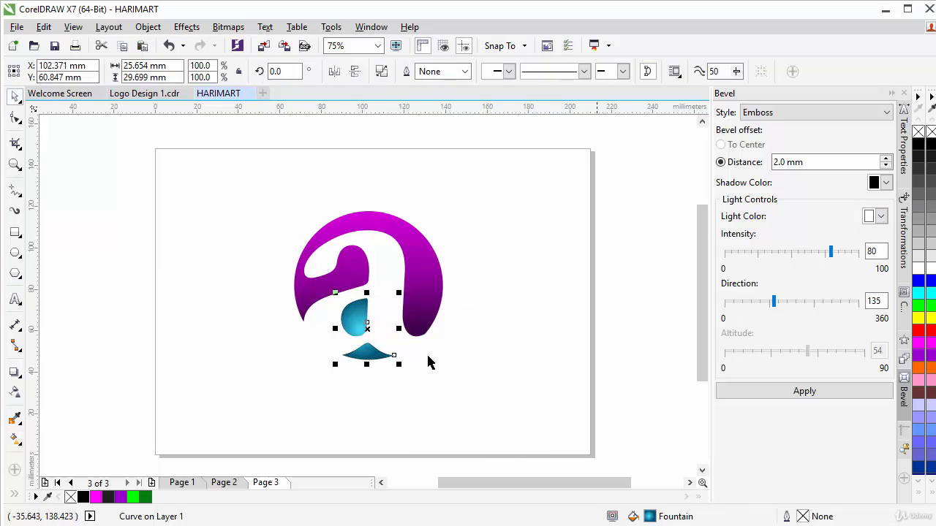
left_click(487, 334)
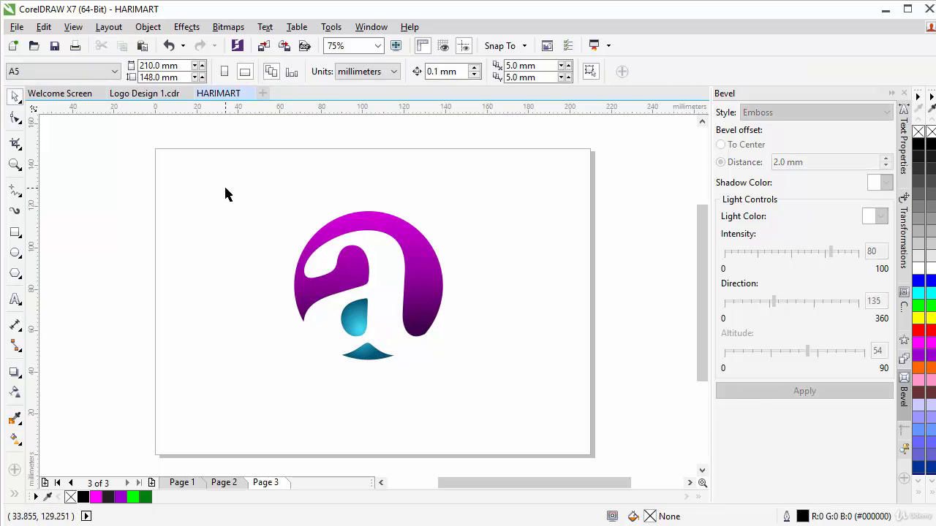
left_click_drag(242, 170, 504, 420)
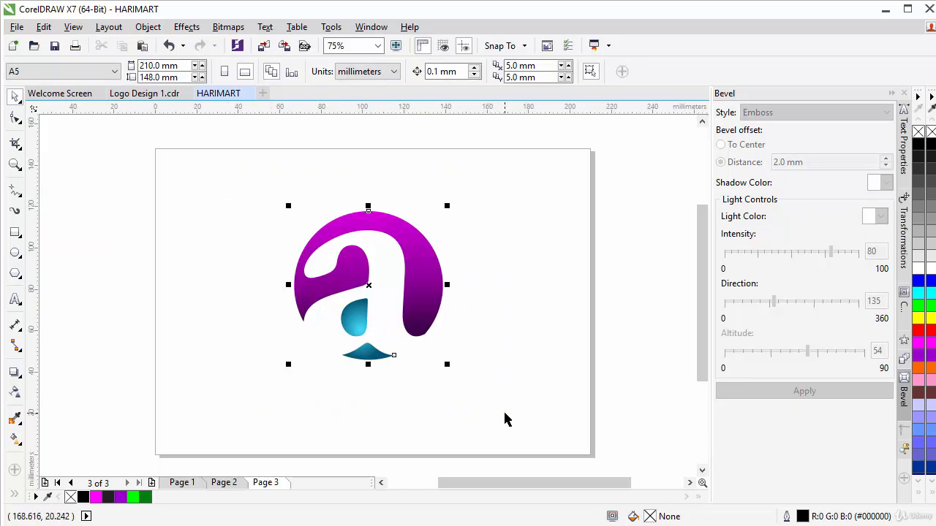
left_click_drag(240, 177, 536, 414)
right_click(369, 283)
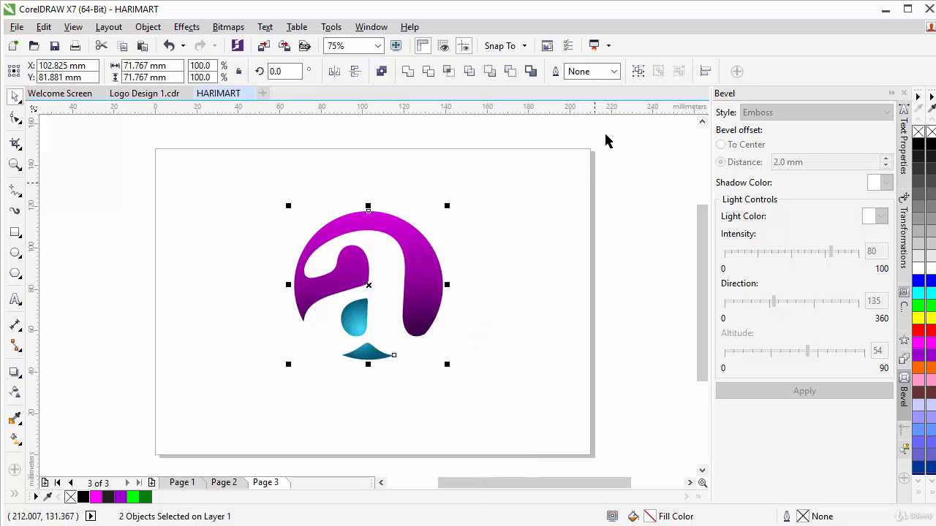
Combine the purple letter and teal inner shapes with Object > Group > Group Objects.
left_click(639, 73)
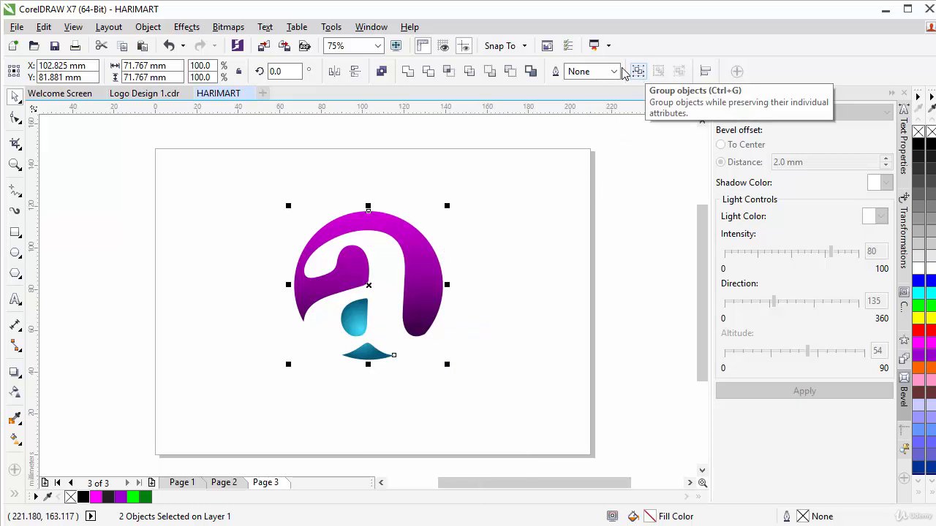
left_click(146, 29)
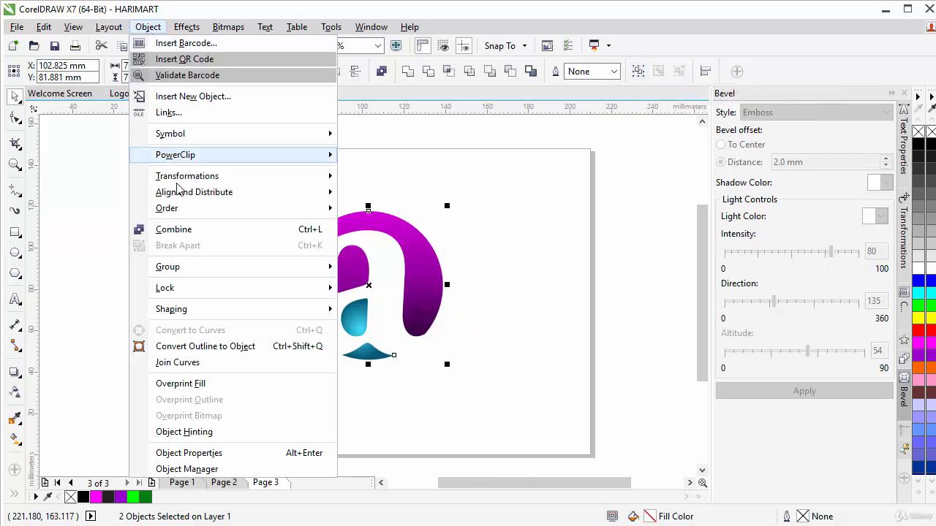
mouse_move(196, 275)
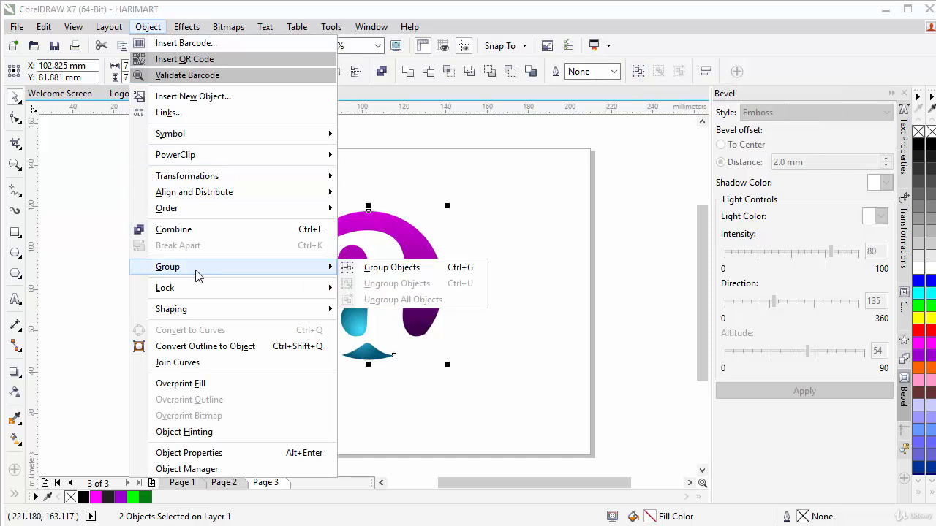
left_click(406, 271)
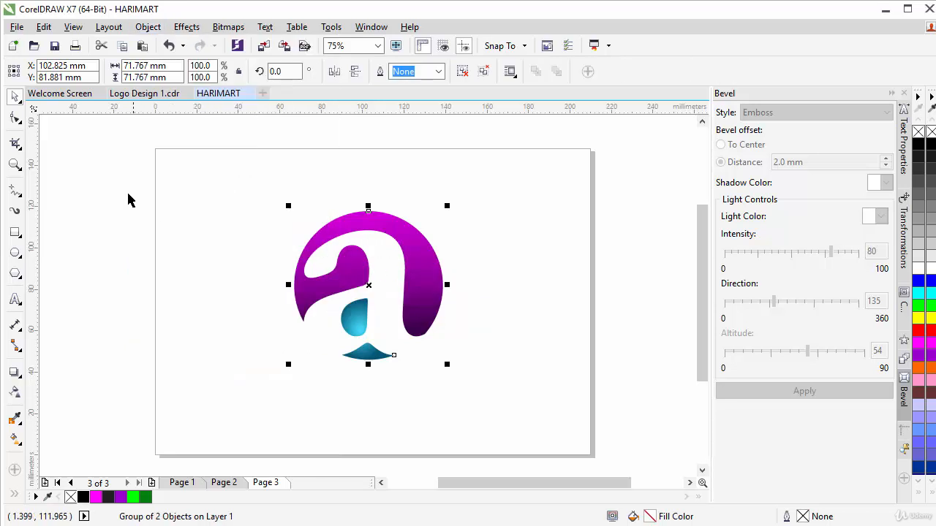
Test-move the grouped logo, undo the move, and deselect it.
left_click(482, 335)
left_click_drag(262, 169, 522, 409)
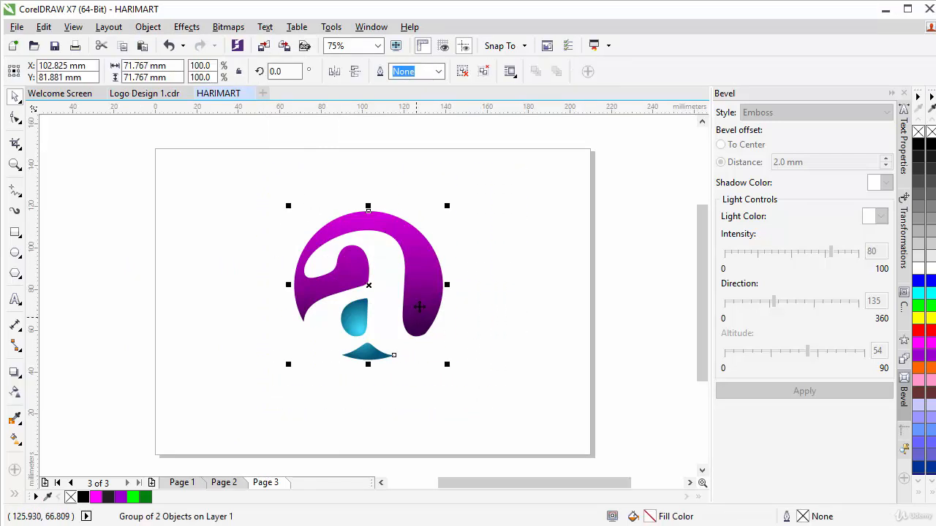
left_click_drag(426, 304, 249, 326)
left_click(168, 45)
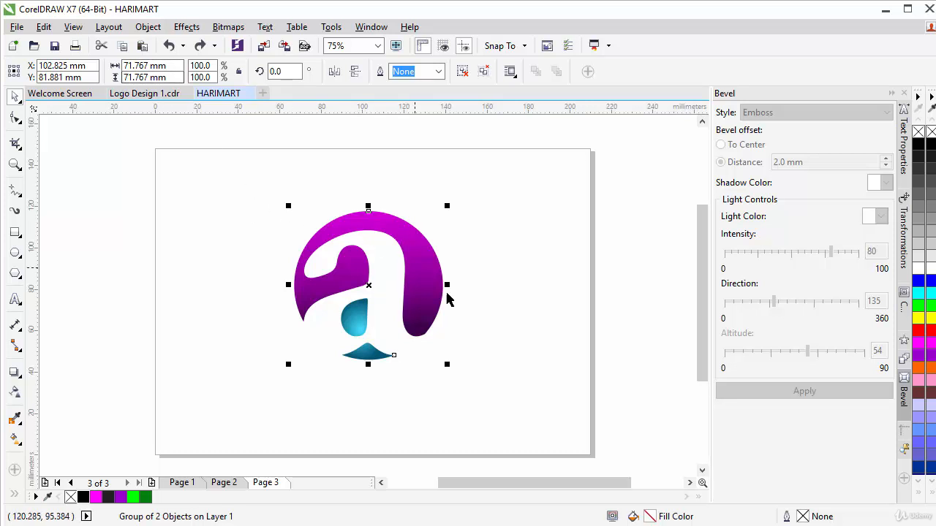
left_click(209, 371)
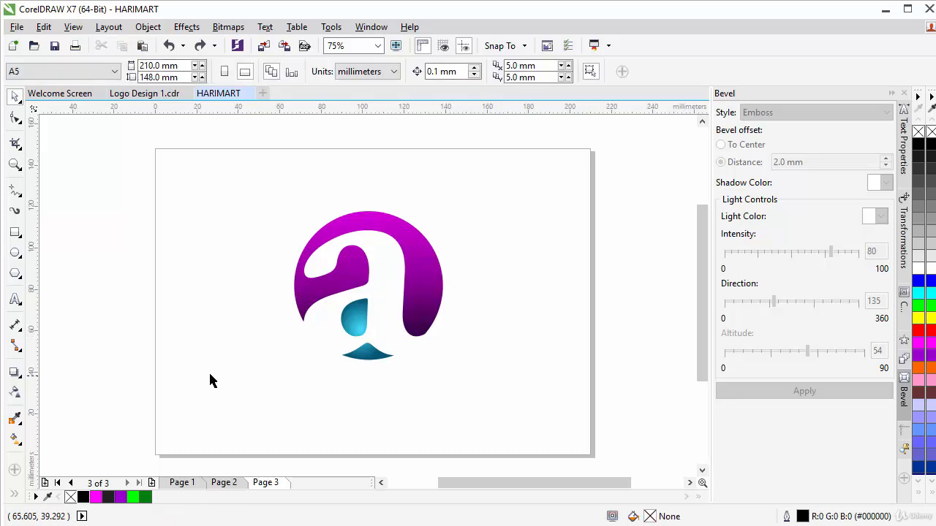
Draw a circle at the page's lower left and size it to 68 × 68 mm.
left_click(15, 252)
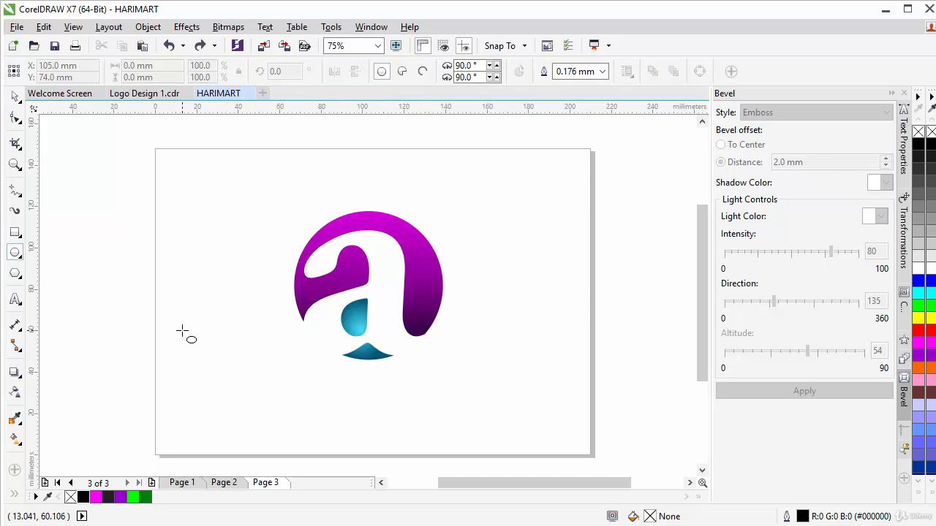
left_click_drag(182, 331, 295, 442)
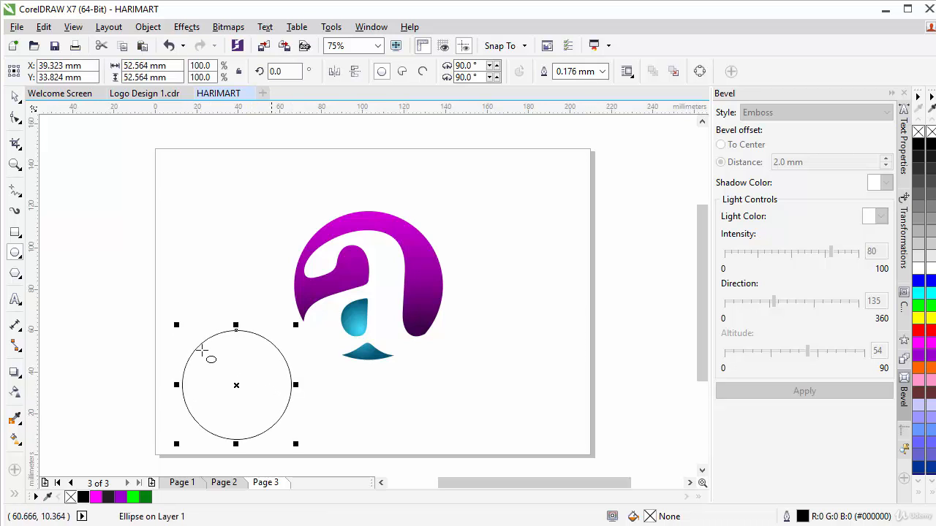
left_click_drag(173, 66, 85, 66)
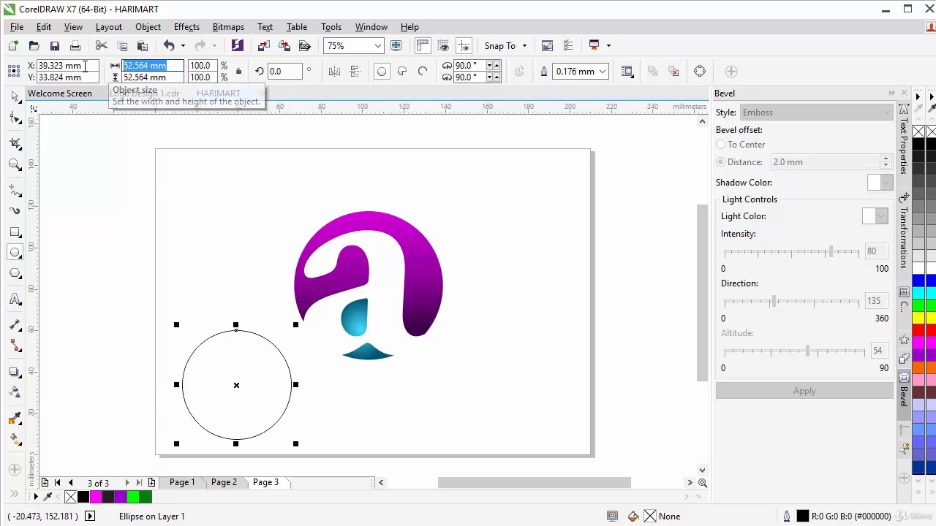
type("68")
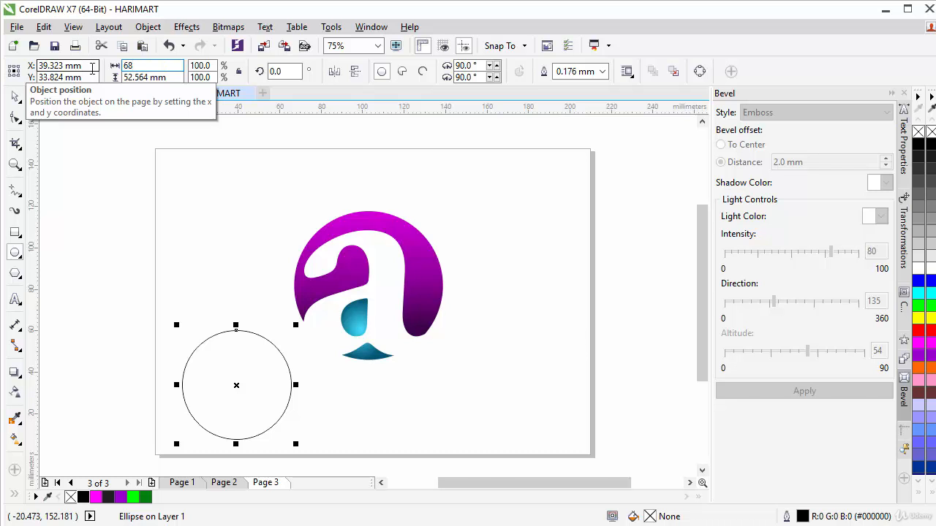
key("Tab")
type("68")
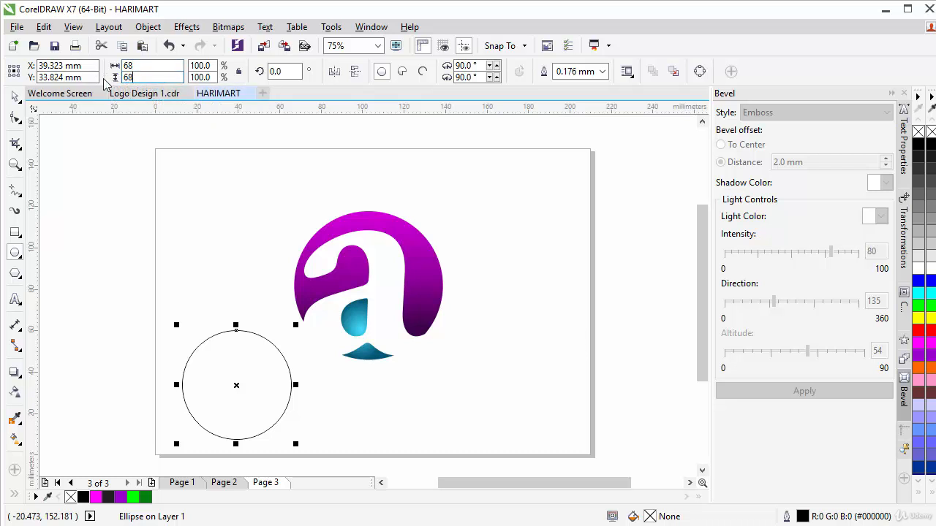
key("Return")
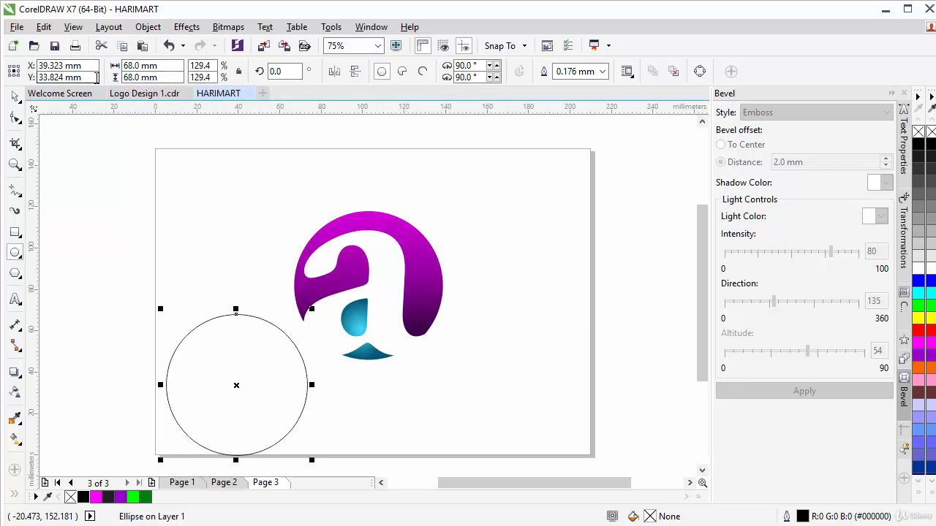
left_click(15, 98)
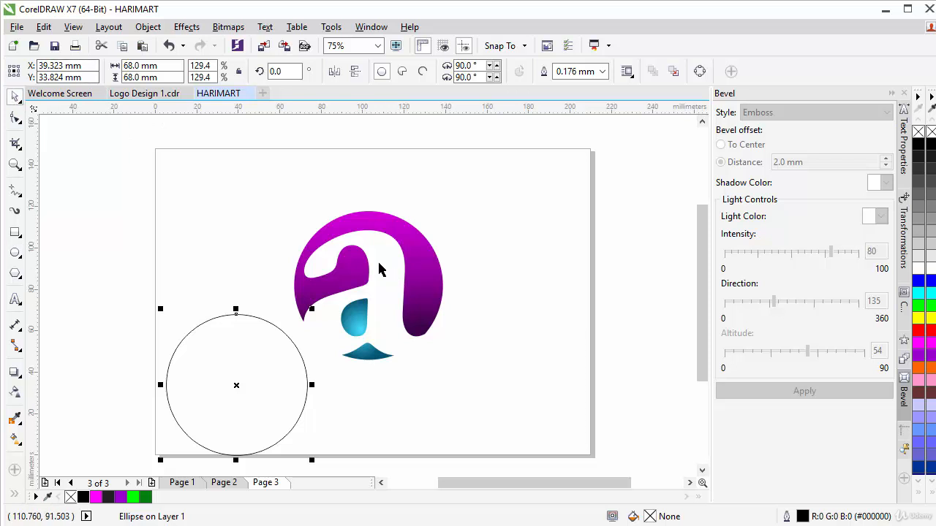
Select the circle with the logo and align their centres horizontally and vertically.
left_click(424, 296, "shift")
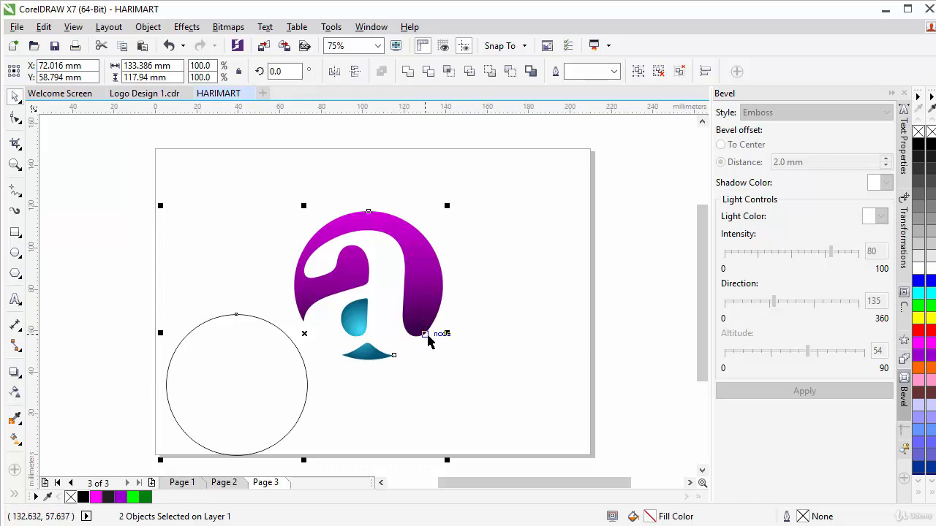
left_click(147, 28)
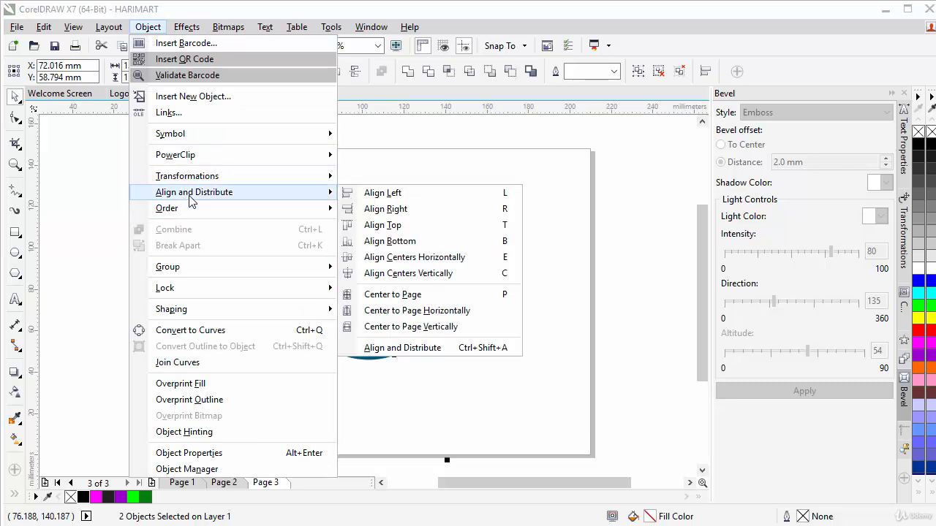
left_click(441, 260)
left_click(149, 27)
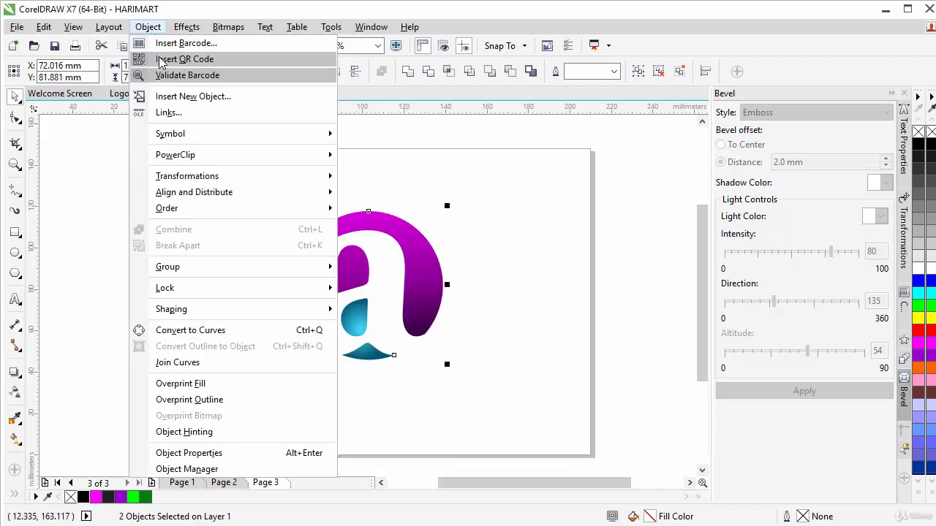
mouse_move(231, 193)
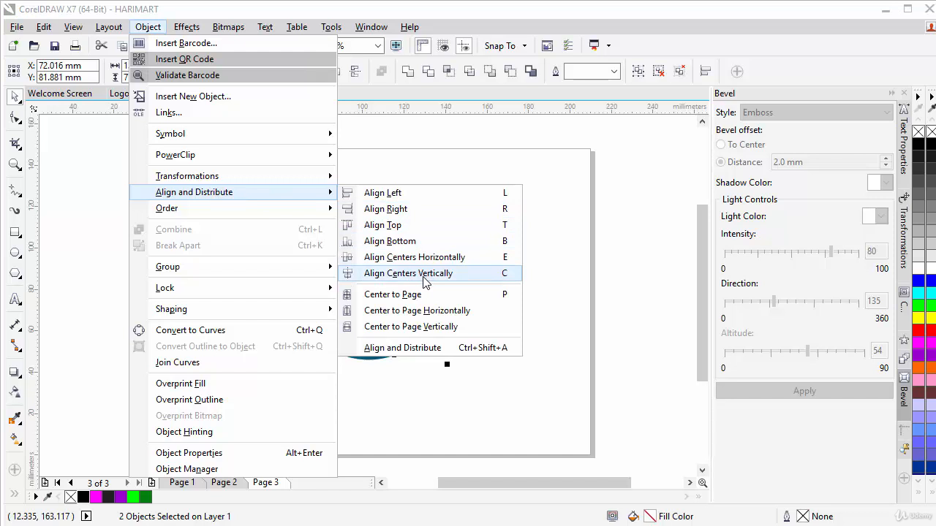
left_click(423, 277)
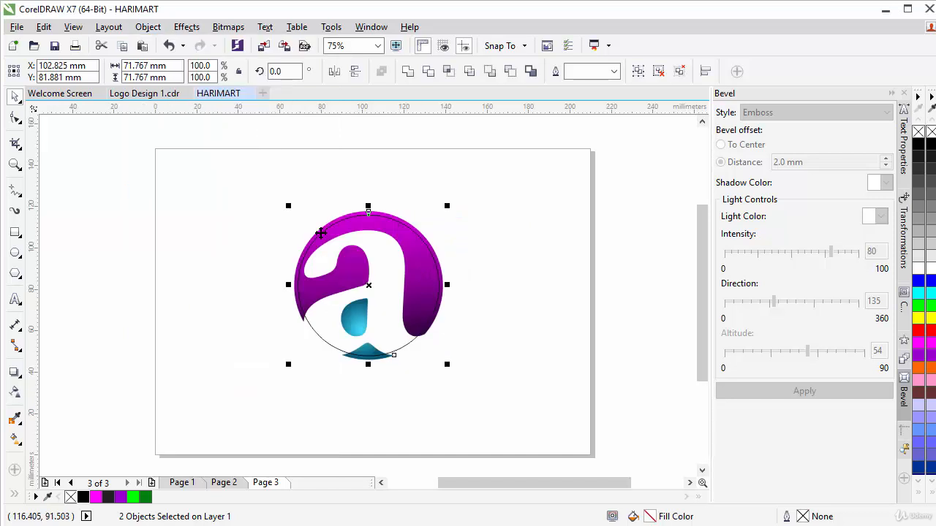
left_click(487, 251)
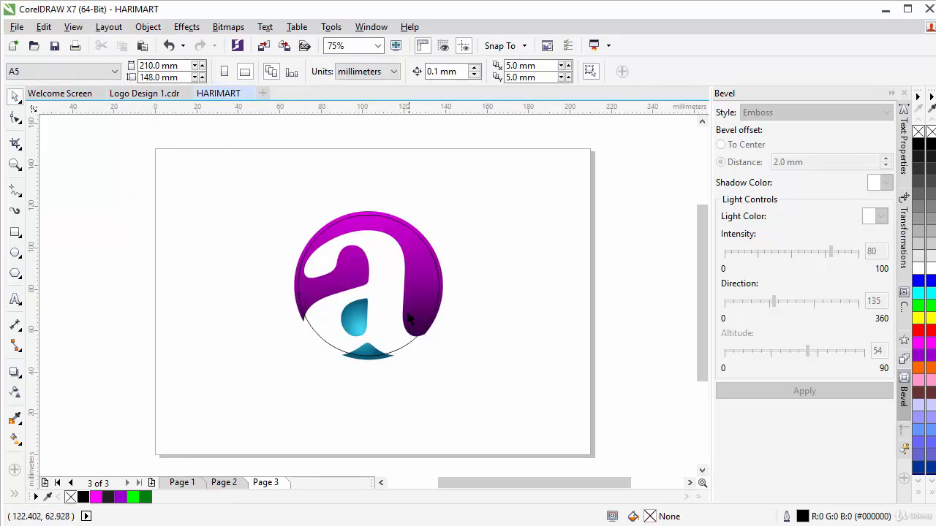
Fill the 68 mm circle with white and set its outline to none.
left_click(404, 326)
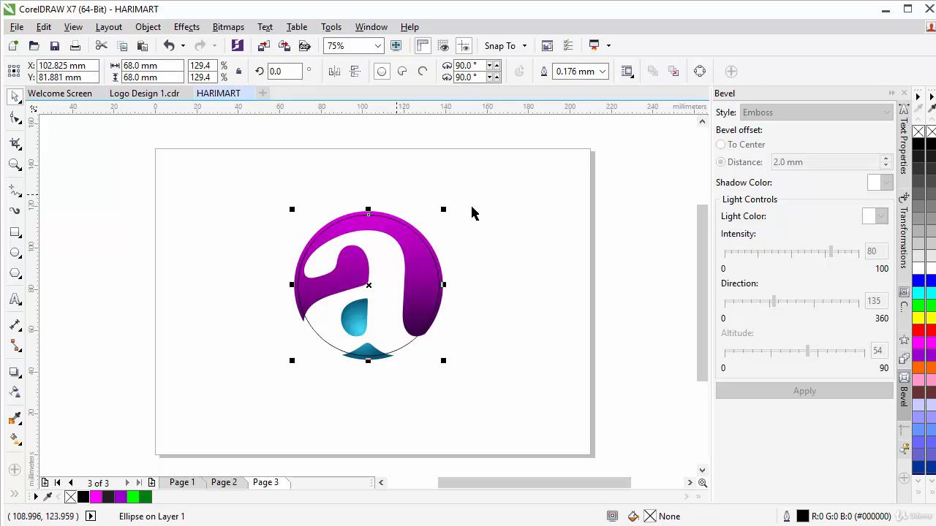
left_click(918, 268)
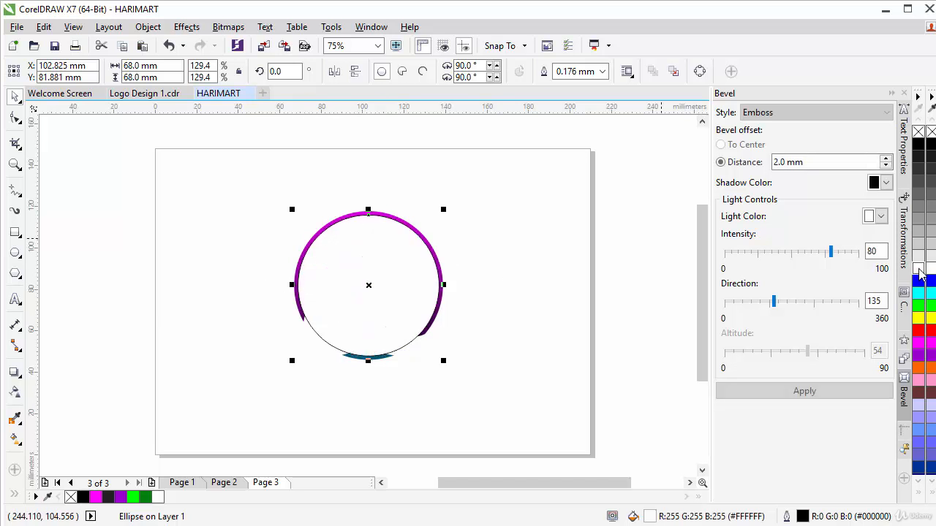
right_click(919, 134)
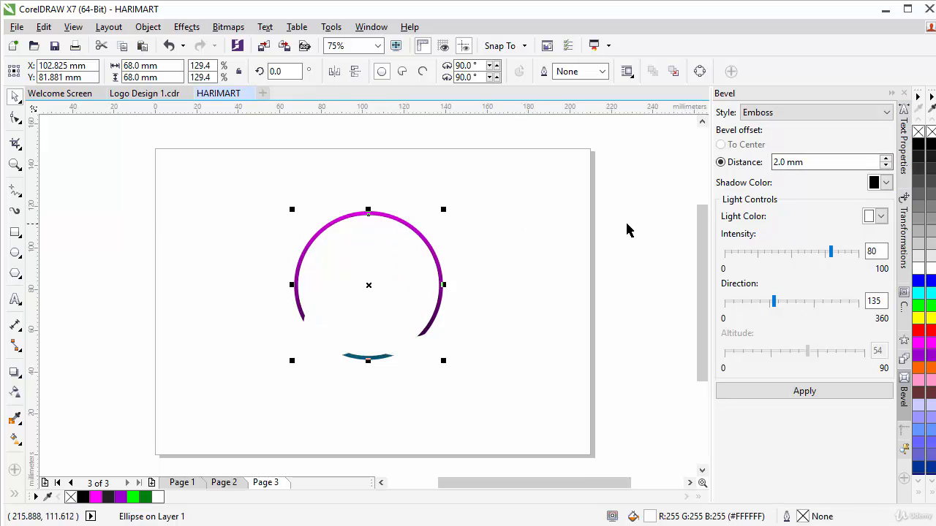
Apply a linear transparency to the white circle, 0 at its top edge fading to 100 below.
left_click(14, 396)
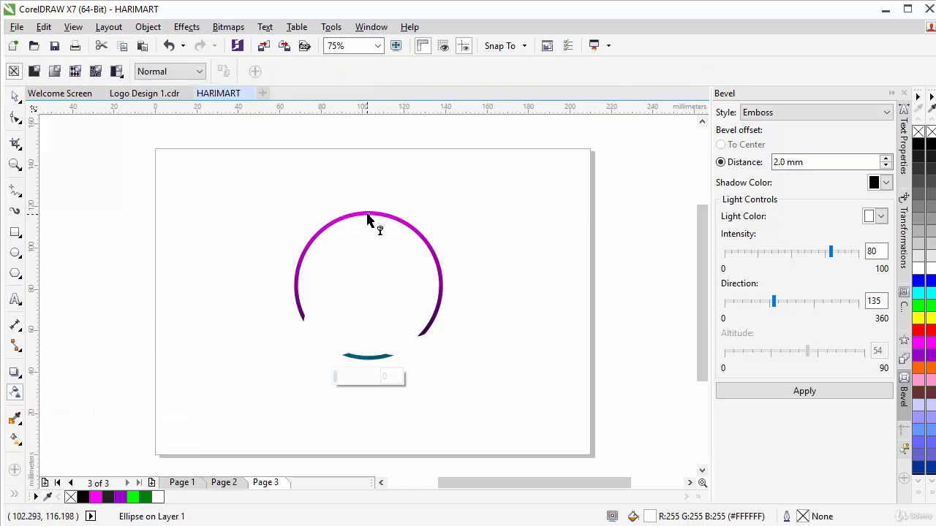
left_click_drag(367, 214, 367, 253)
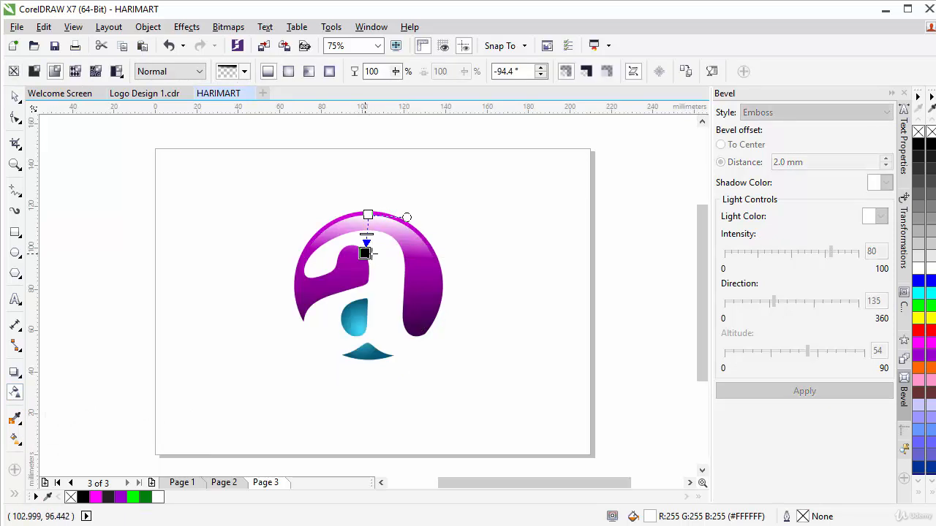
left_click(368, 210)
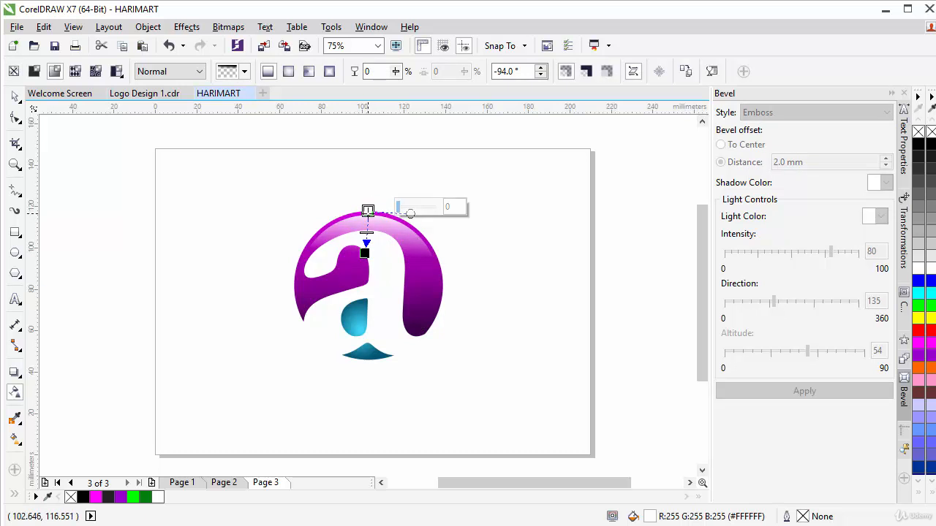
left_click_drag(369, 210, 367, 202)
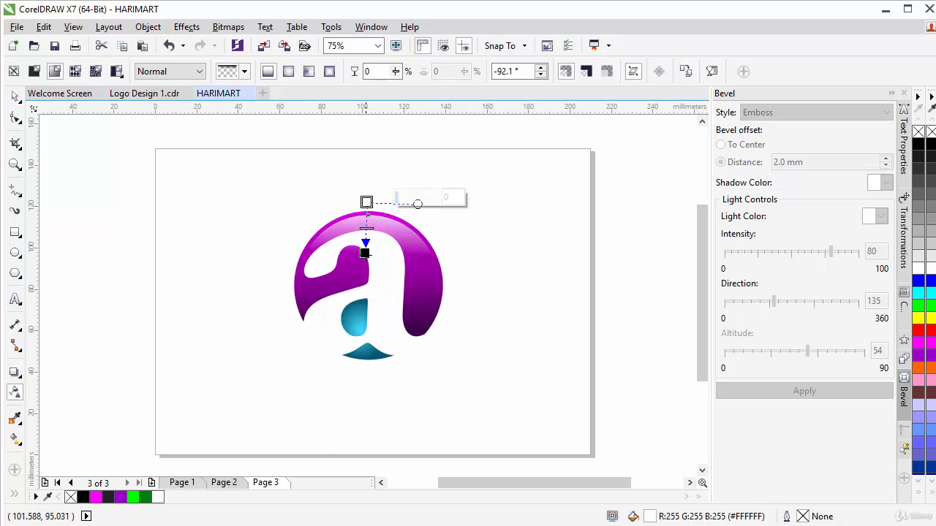
left_click(365, 253)
left_click_drag(366, 253, 369, 262)
scroll(369, 243, "up", 2)
scroll(369, 262, "down", 2)
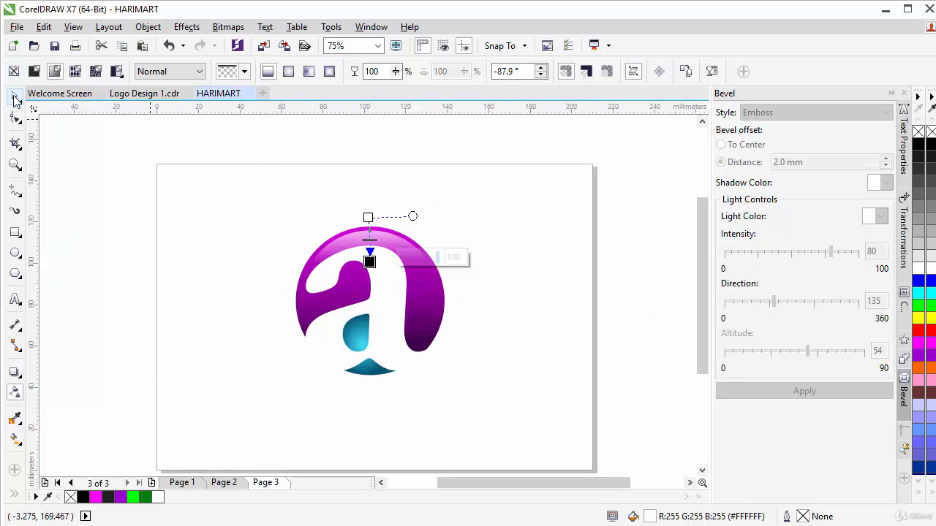
left_click(15, 98)
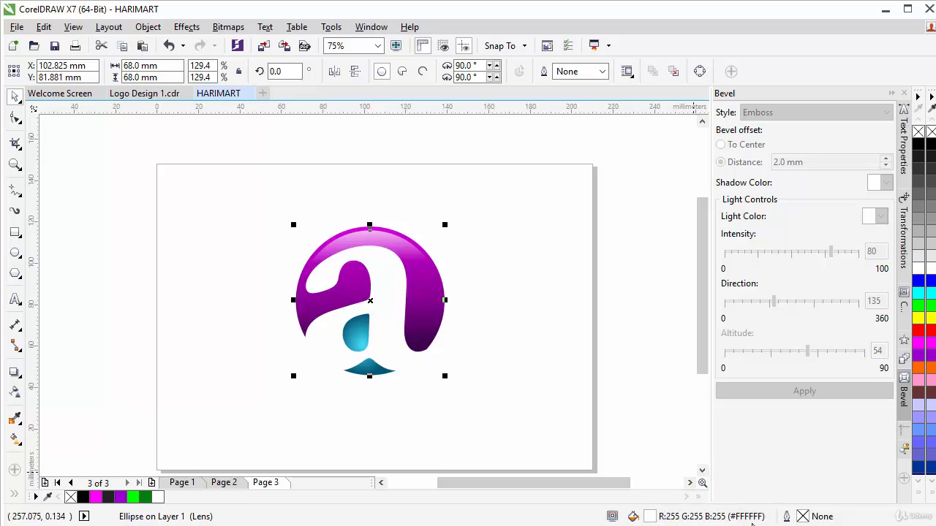
Duplicate the glossy highlight circle, fill the copy black, and mirror it vertically.
left_click(478, 282)
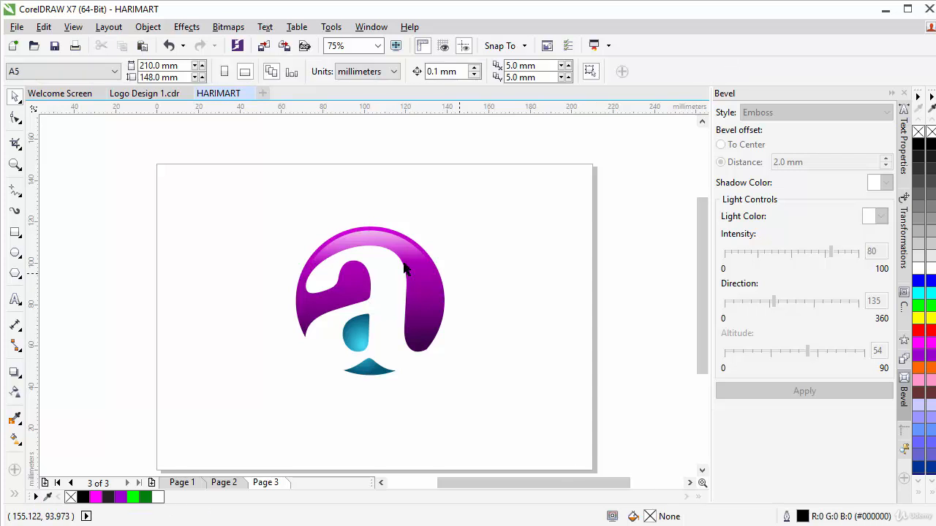
left_click(370, 240)
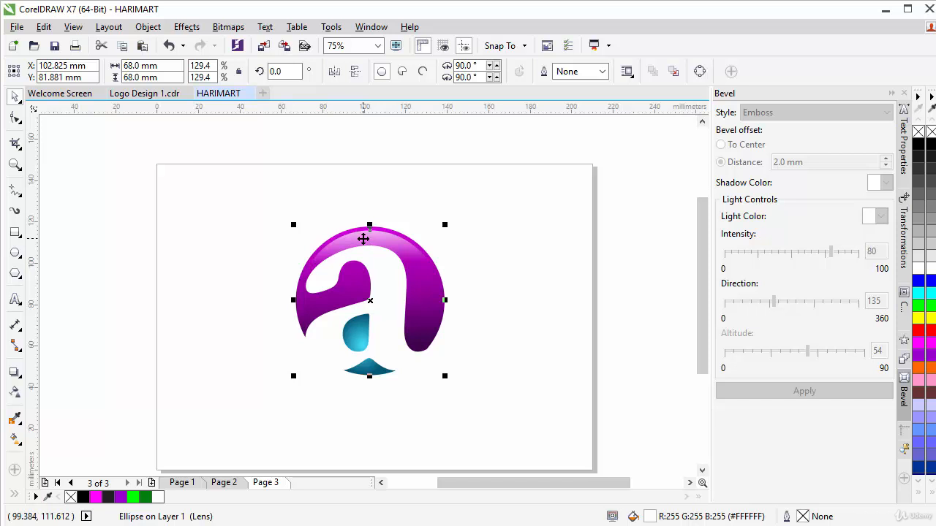
right_click(363, 239)
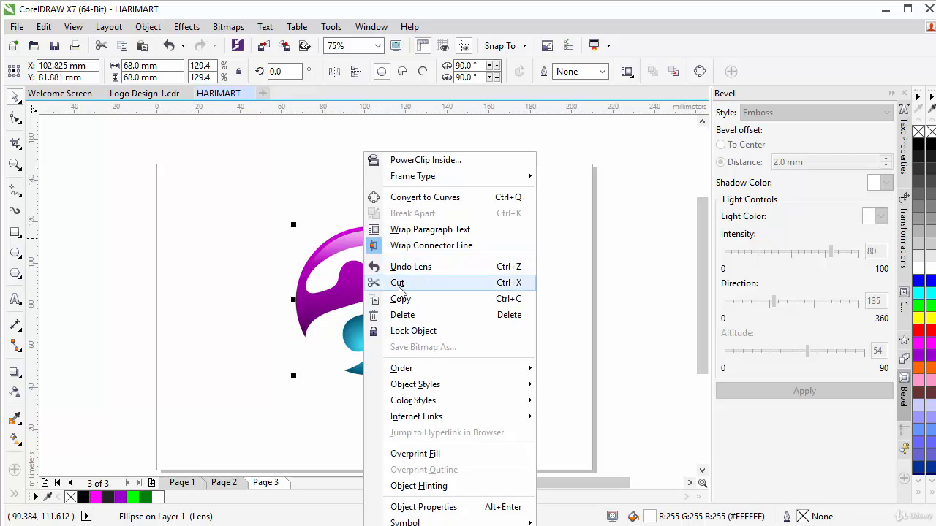
left_click(401, 302)
right_click(512, 244)
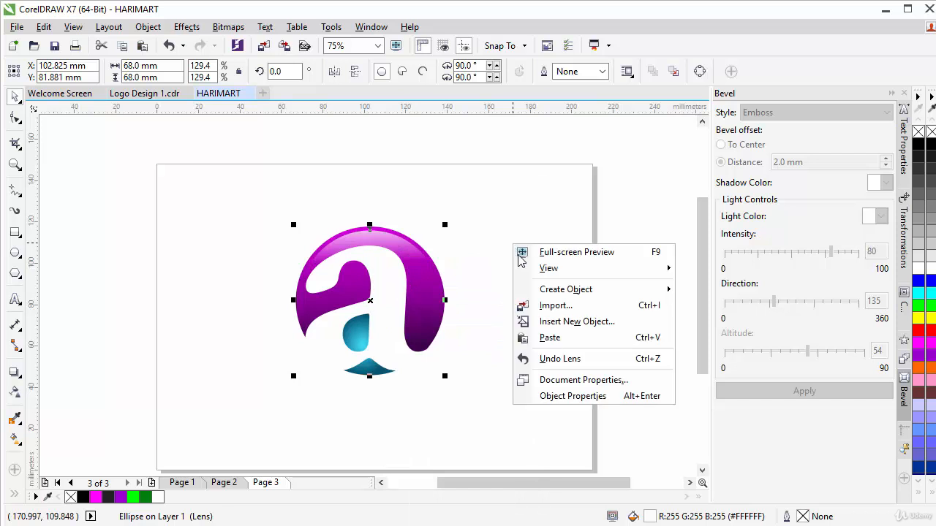
left_click(558, 338)
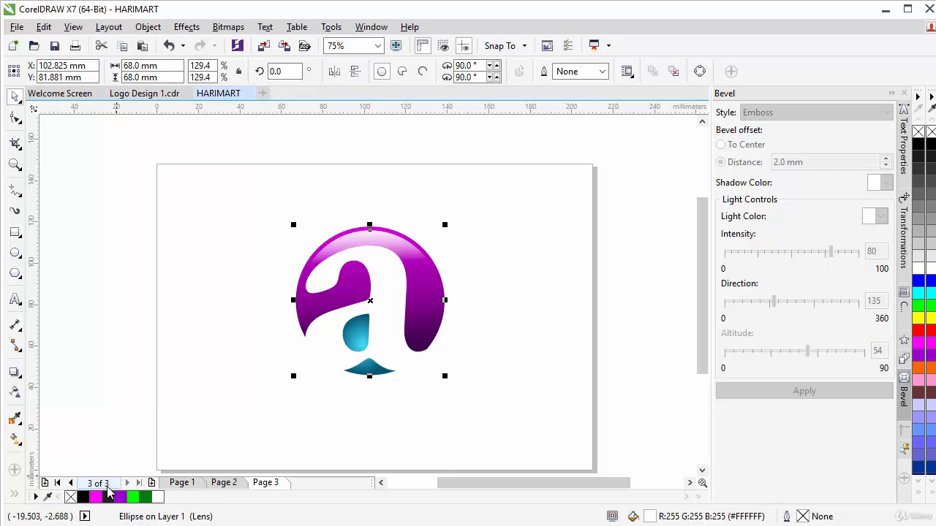
left_click(83, 499)
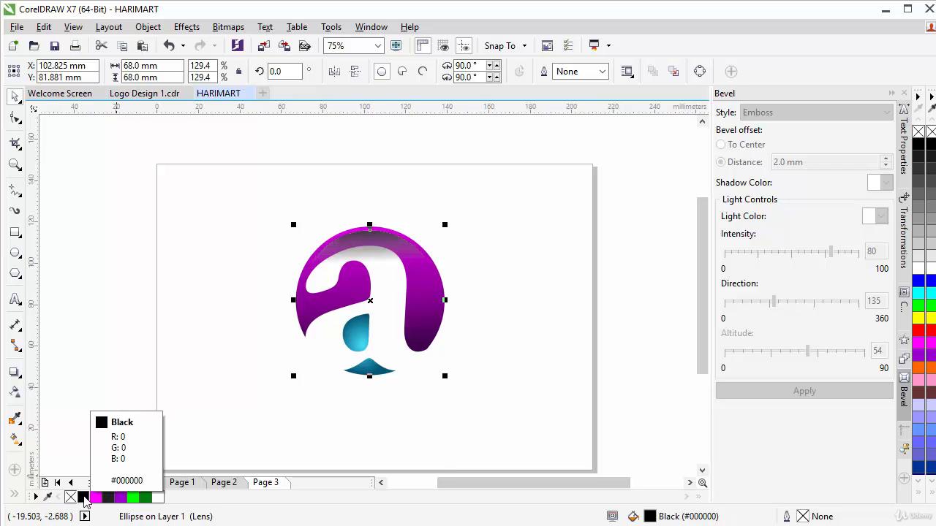
left_click(356, 73)
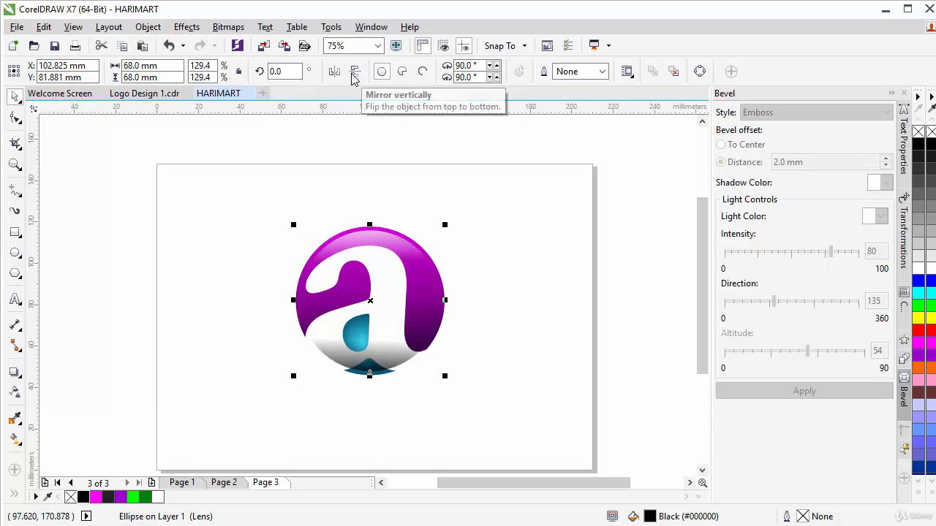
Marquee-select the whole letter 'a' logo so all three parts are selected.
left_click(479, 348)
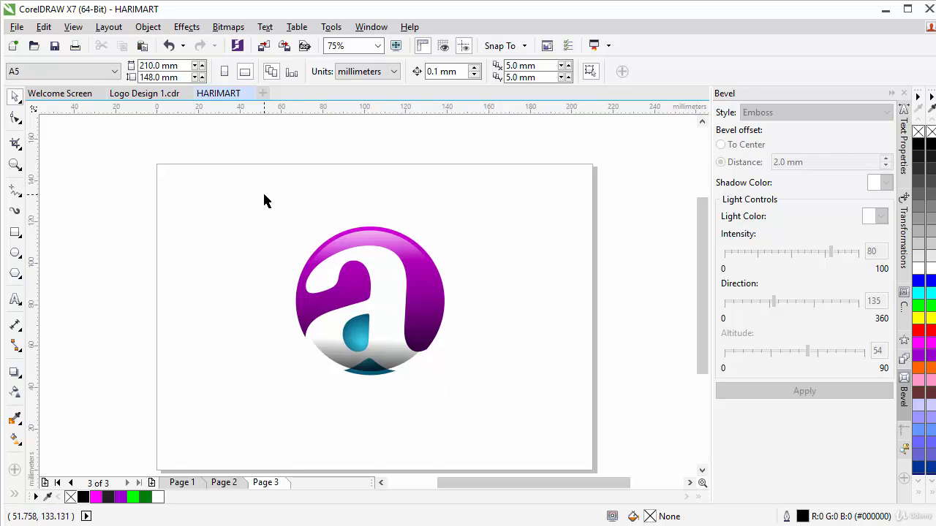
left_click_drag(264, 199, 520, 438)
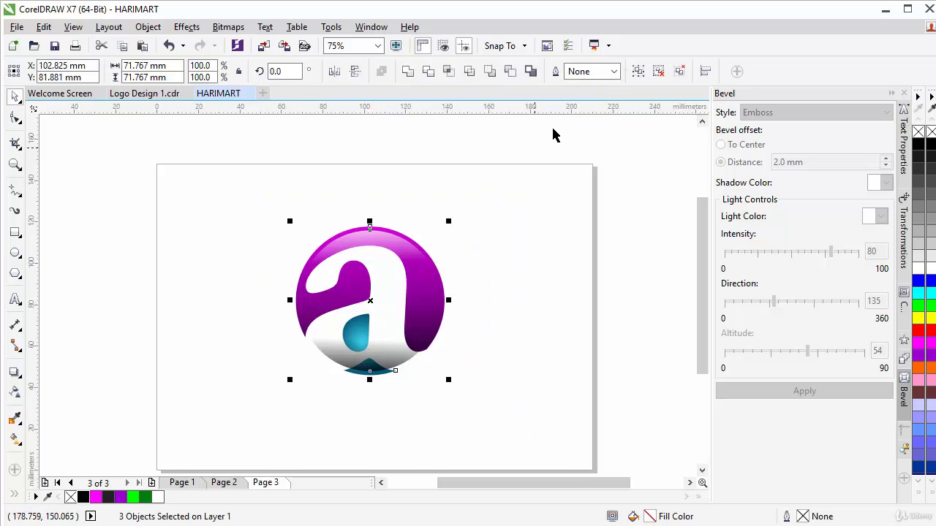